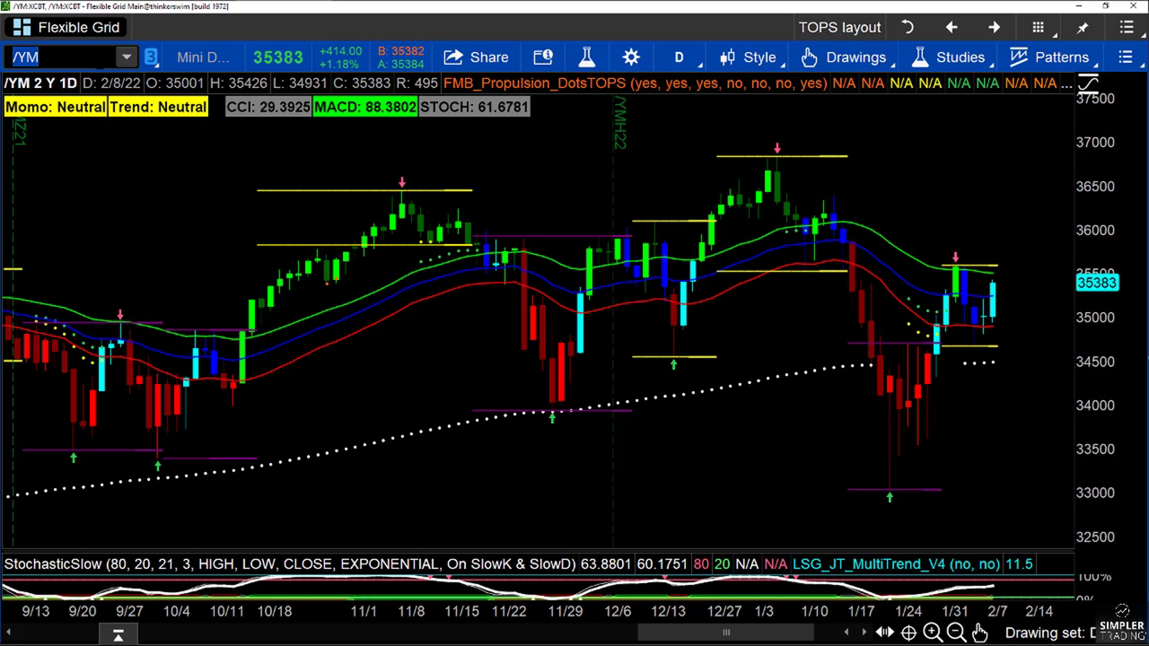
Load the daily /ES futures chart in place of /YM
key("BackSpace")
key("BackSpace")
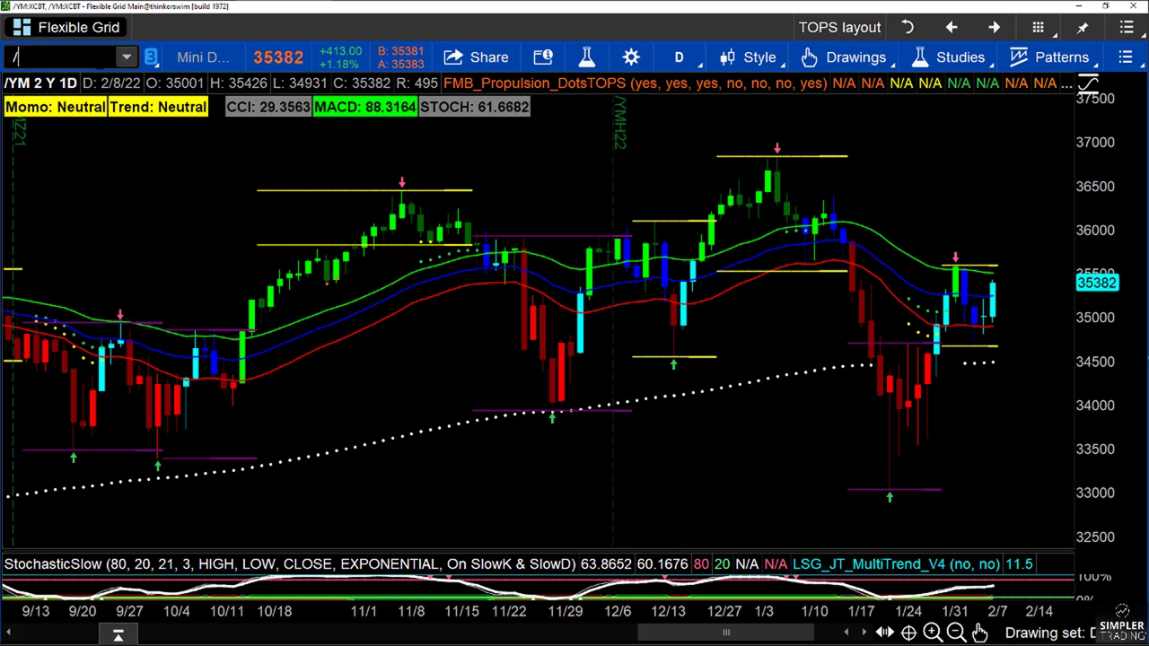
type("ES")
key("Return")
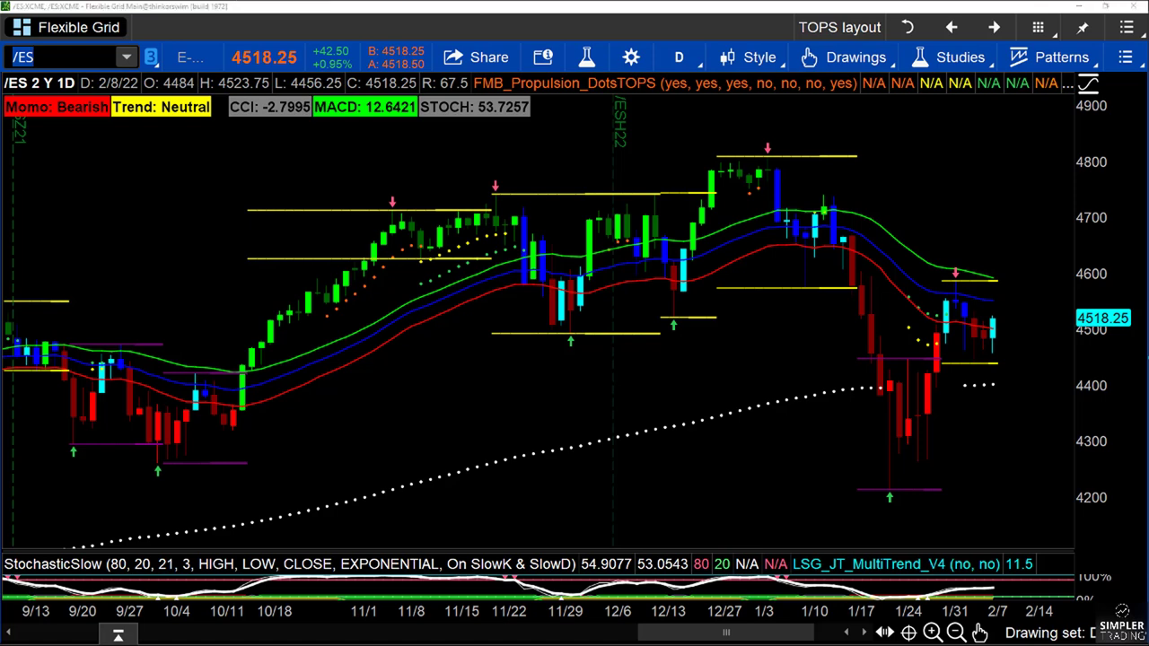
Circle 'Trend: Neutral', write an underlined 'OB?' note, sketch arrows and an X, then erase everything
mouse_move(209, 88)
left_mouse_down()
mouse_move(124, 128)
mouse_move(157, 78)
left_mouse_up()
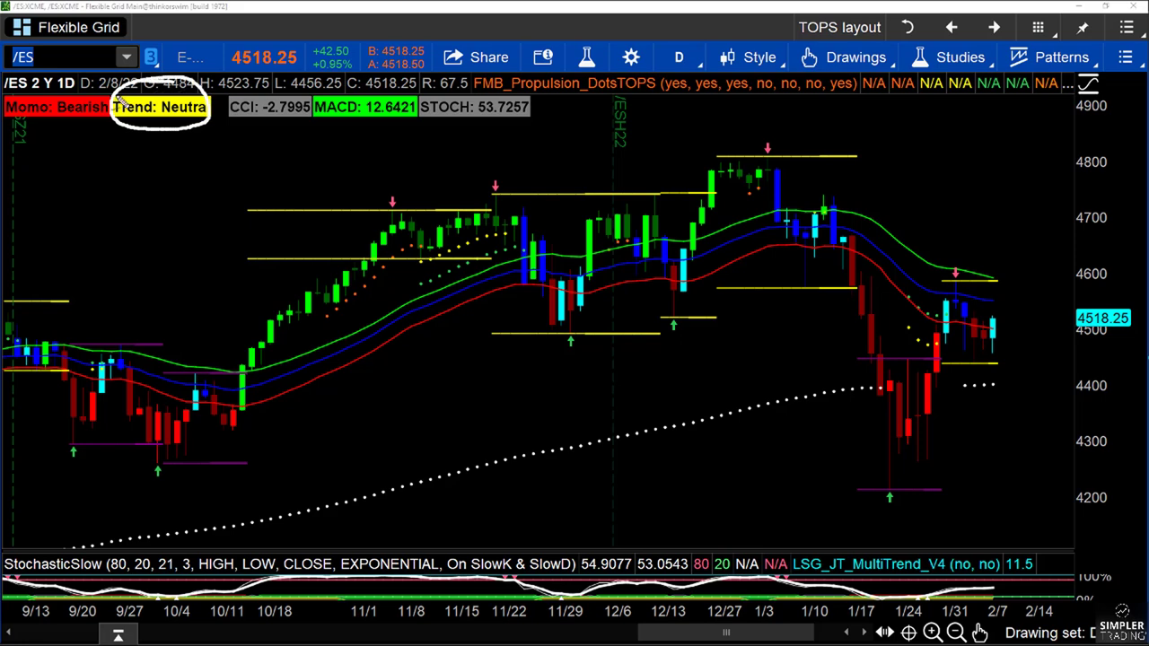
mouse_move(927, 186)
left_mouse_down()
mouse_move(903, 195)
mouse_move(923, 191)
mouse_move(934, 228)
mouse_move(946, 209)
mouse_move(935, 234)
left_mouse_up()
mouse_move(961, 180)
left_mouse_down()
mouse_move(970, 176)
mouse_move(972, 203)
left_mouse_up()
left_click(971, 212)
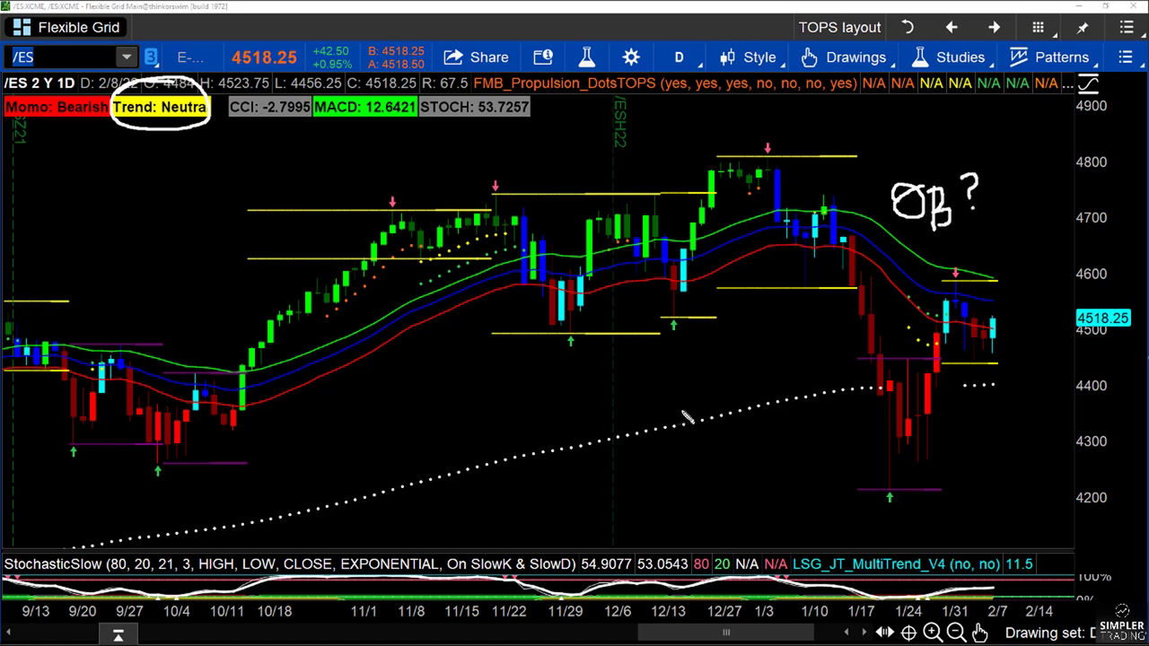
mouse_move(556, 514)
left_mouse_down()
mouse_move(652, 427)
mouse_move(648, 452)
mouse_move(652, 430)
left_mouse_up()
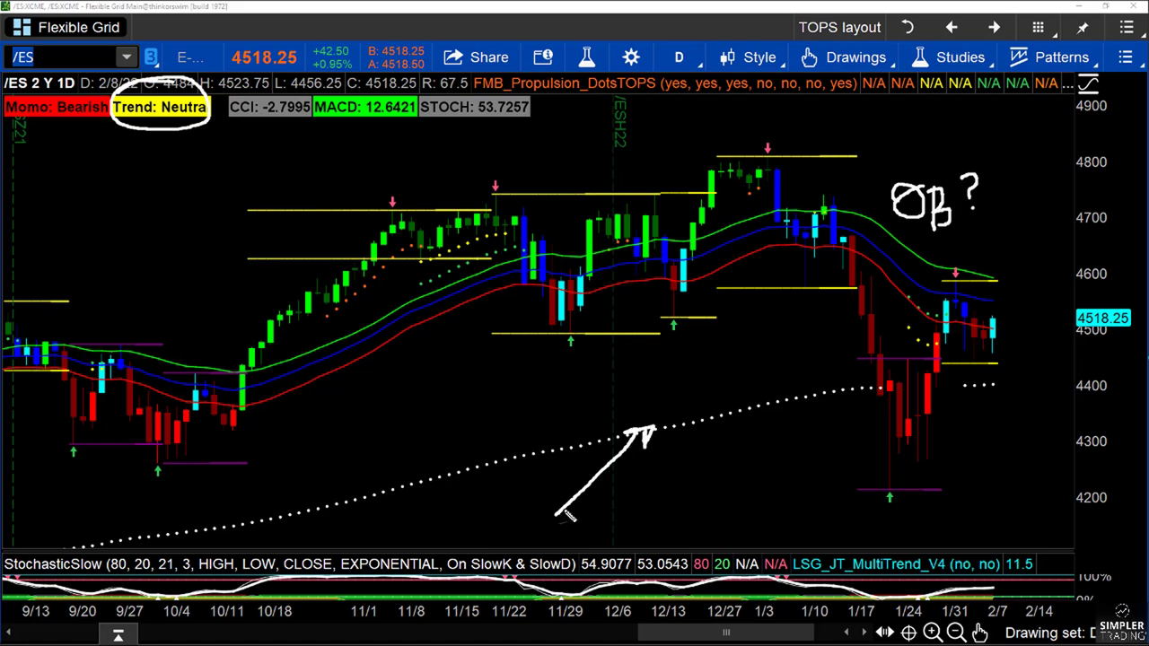
mouse_move(439, 303)
left_mouse_down()
mouse_move(556, 510)
mouse_move(555, 479)
left_mouse_up()
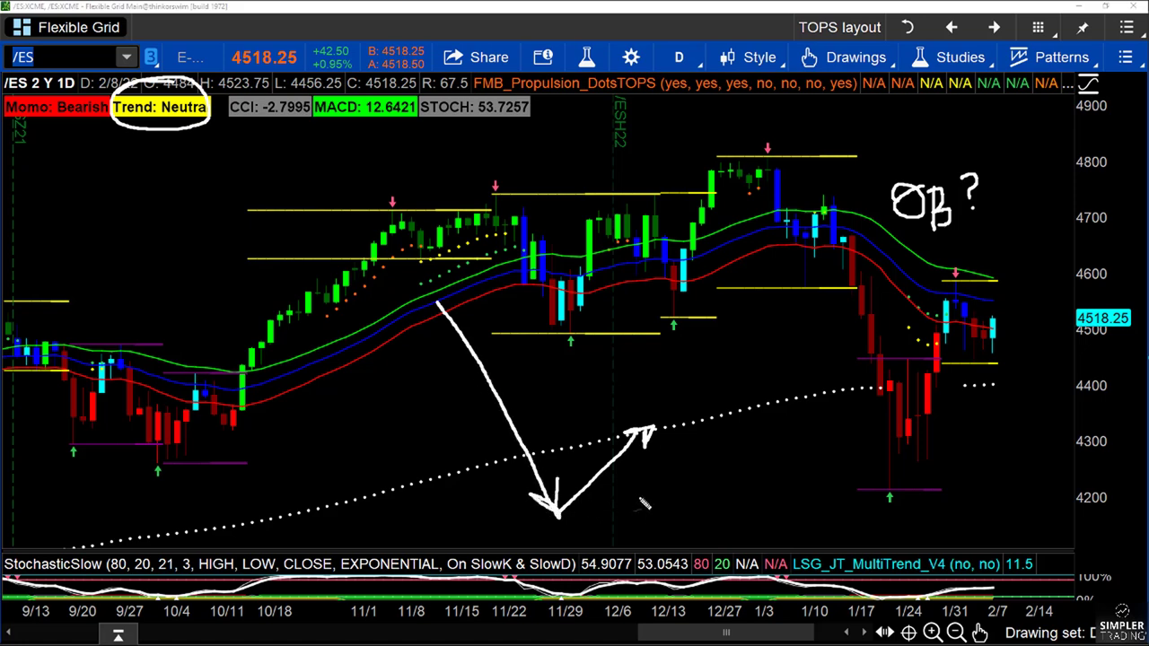
mouse_move(675, 401)
left_mouse_down()
mouse_move(659, 420)
mouse_move(680, 424)
left_mouse_up()
mouse_move(966, 233)
left_mouse_down()
mouse_move(910, 245)
mouse_move(975, 238)
left_mouse_up()
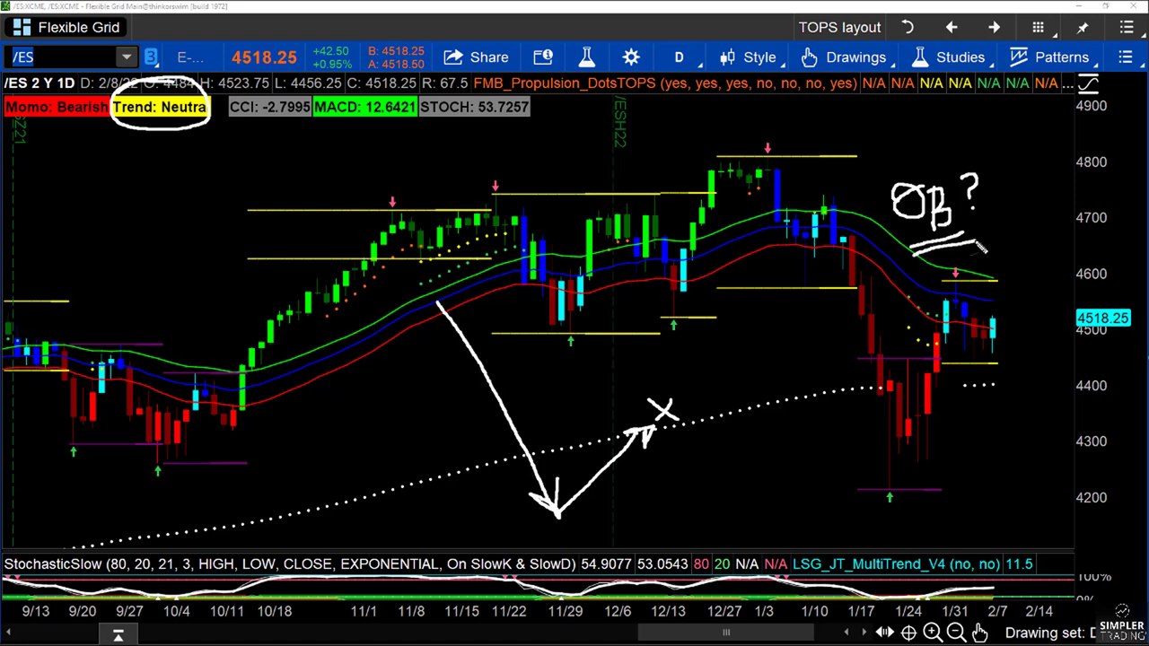
key("Escape")
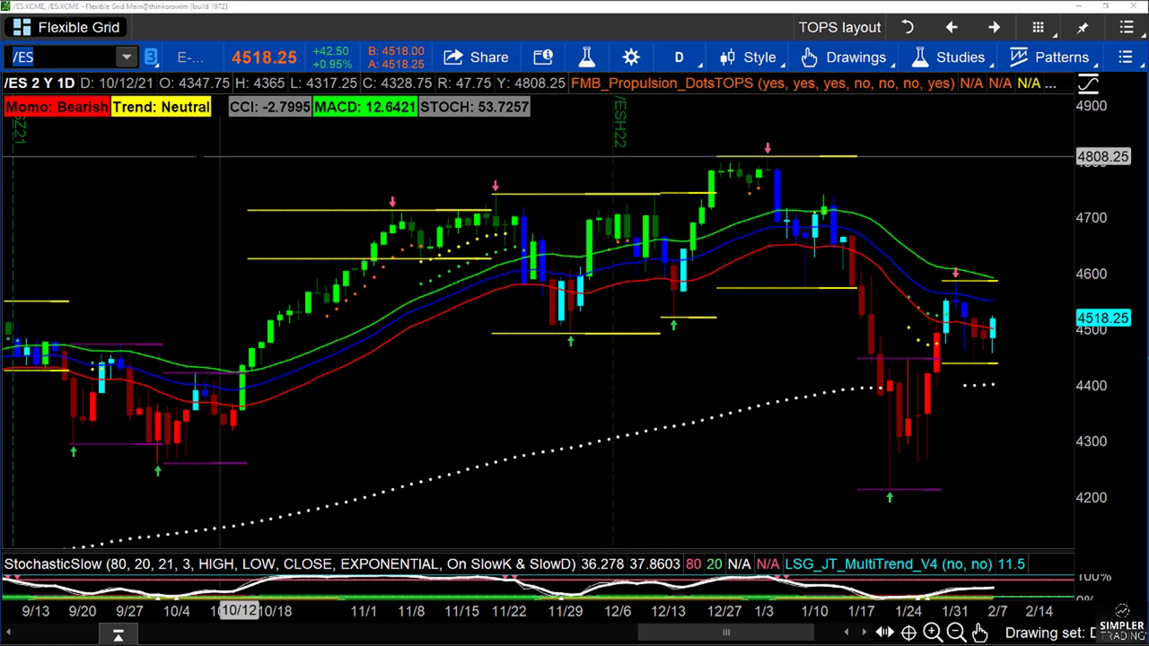
Load daily /NQ futures, circle the 1/31 candle with an upward arrow, then erase the marks
type("/N")
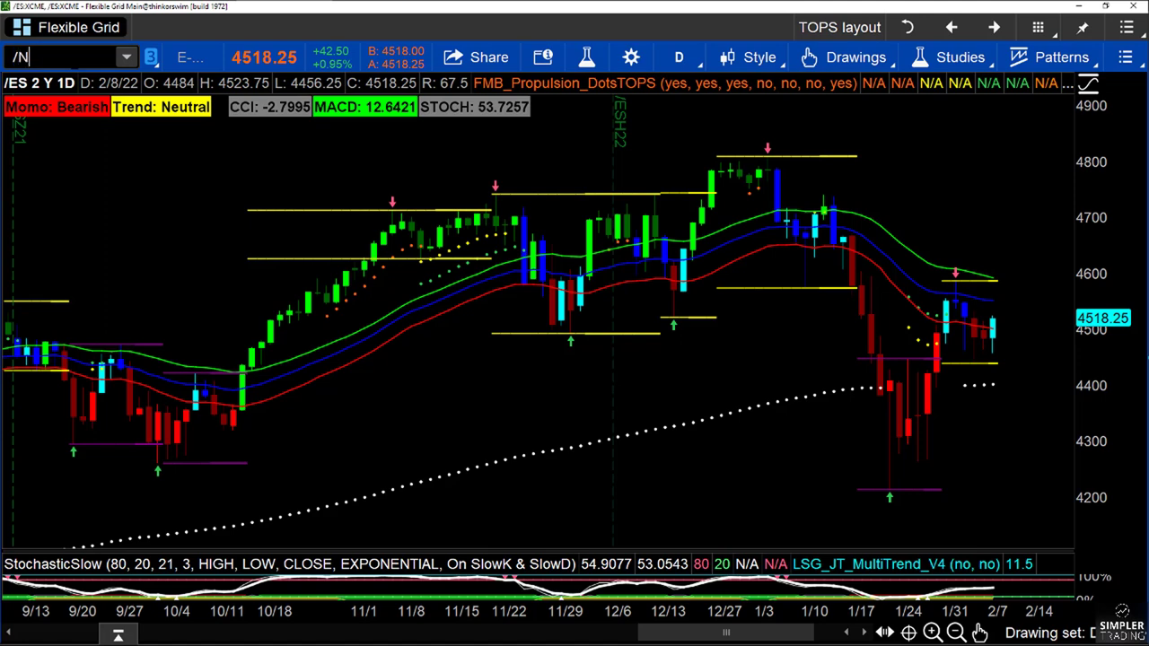
type("Q")
key("Return")
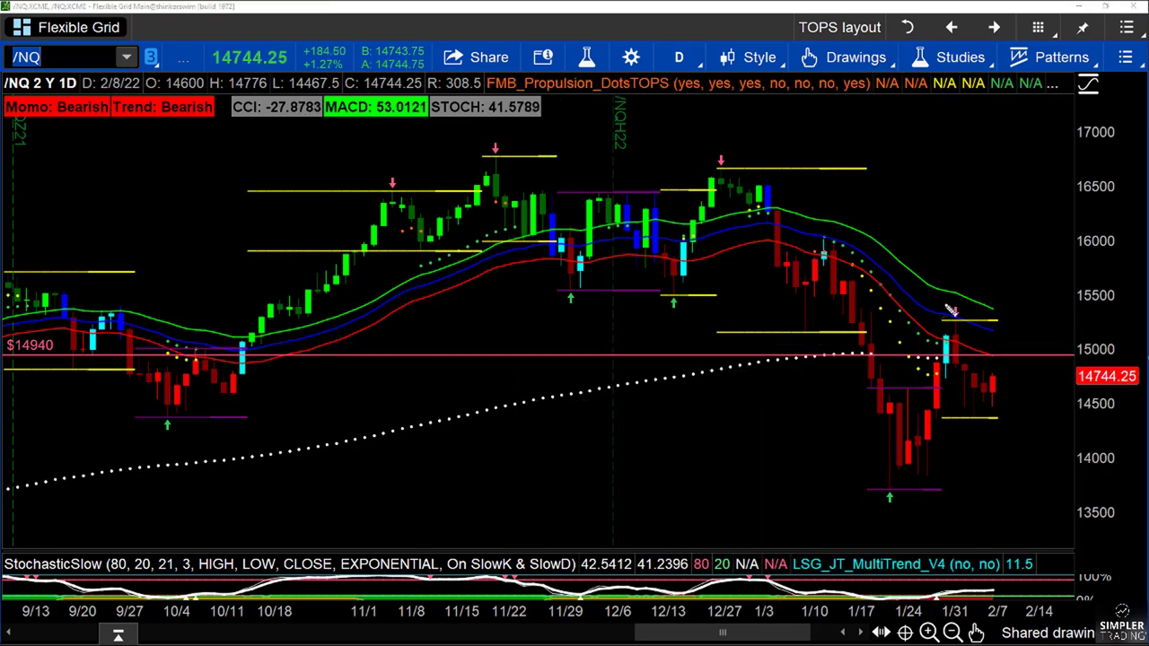
mouse_move(971, 320)
left_mouse_down()
mouse_move(930, 330)
mouse_move(969, 350)
mouse_move(959, 321)
left_mouse_up()
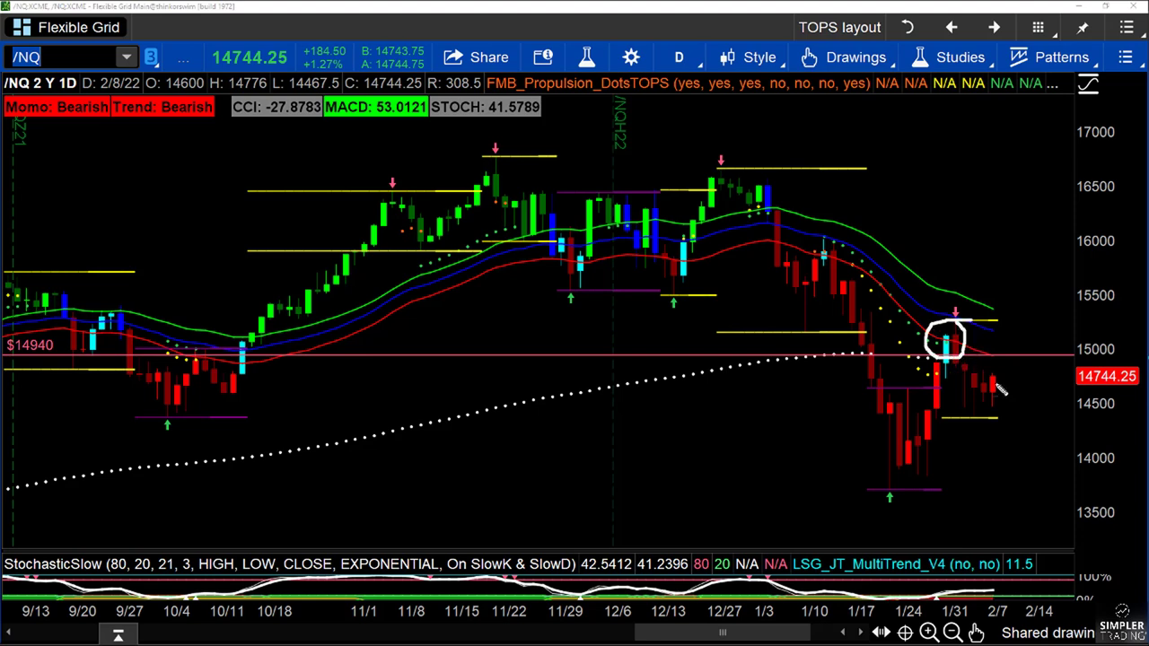
mouse_move(996, 404)
left_mouse_down()
mouse_move(1003, 368)
mouse_move(1018, 371)
mouse_move(1026, 351)
mouse_move(1034, 359)
mouse_move(1057, 348)
mouse_move(1067, 365)
left_mouse_up()
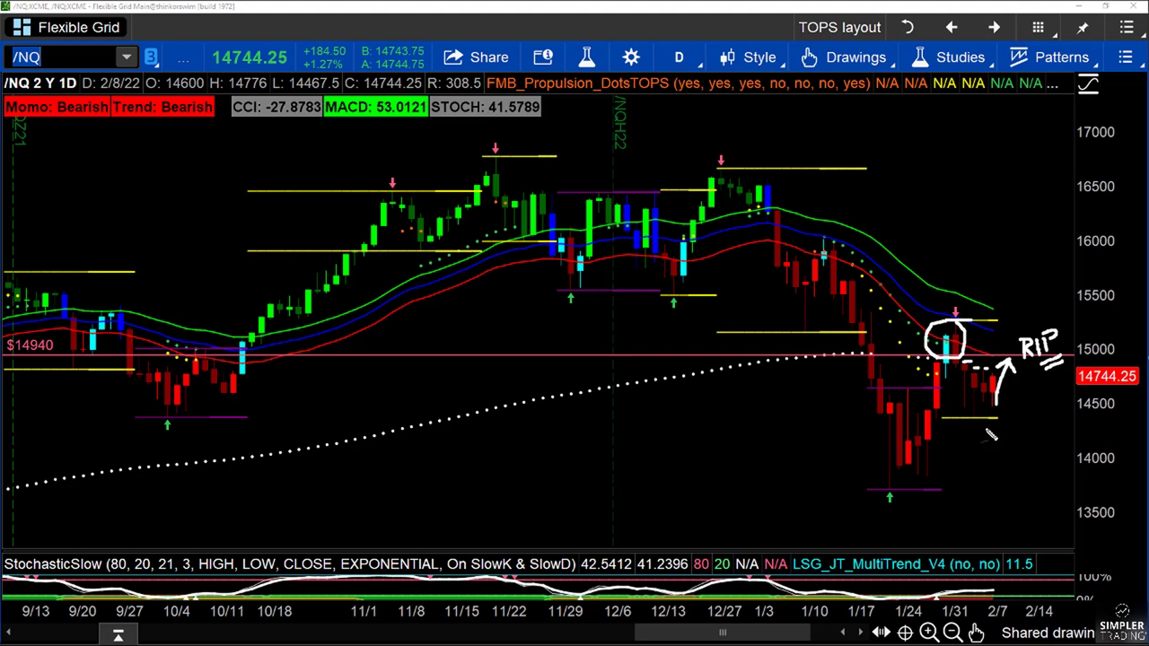
key("Escape")
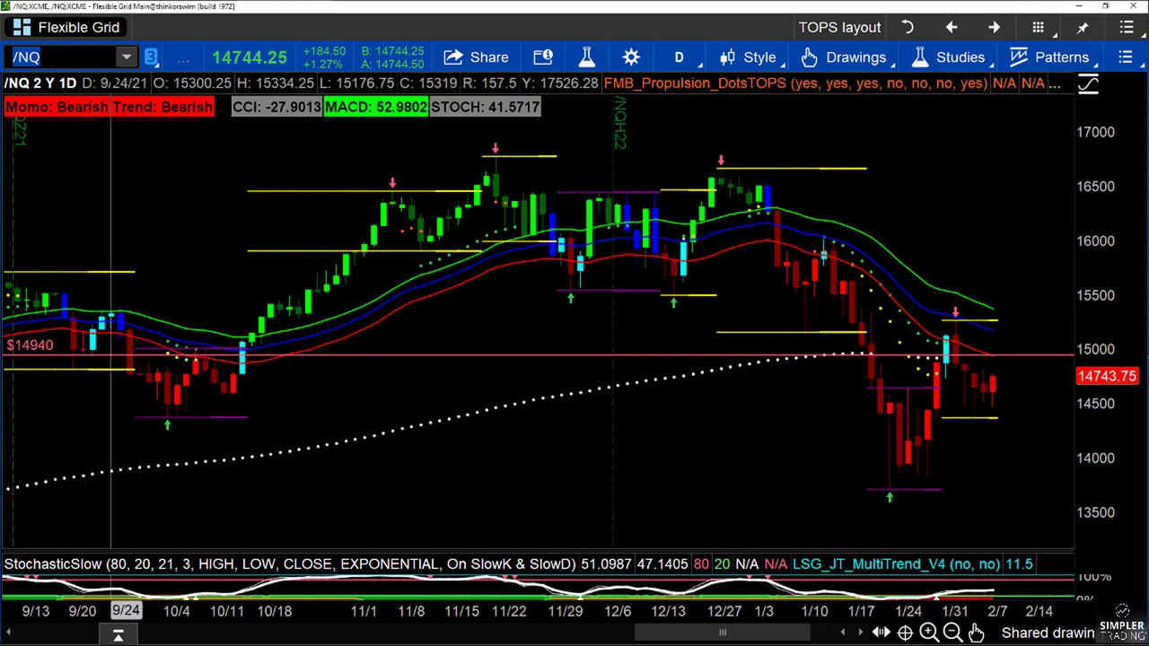
Begin entering a new futures symbol in the symbol box
mouse_move(112, 100)
type("/NQ")
key("BackSpace")
key("BackSpace")
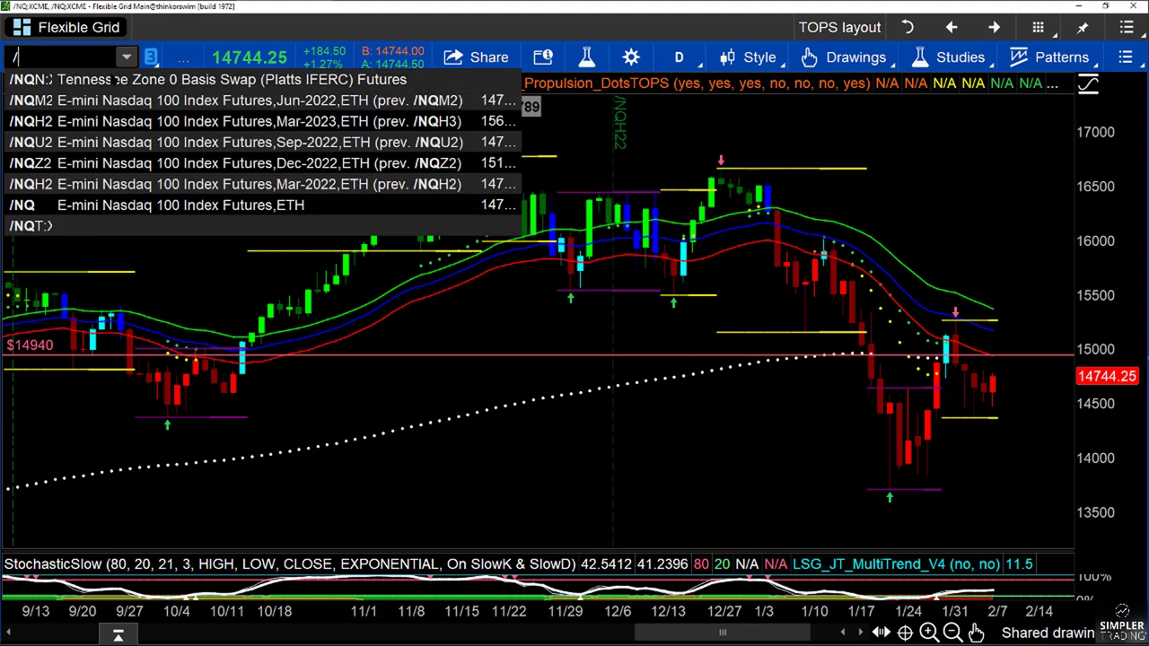
Load /RTY and underline the Momo and Trend labels with a squiggle and an upward arrow
type("RTY")
key("Return")
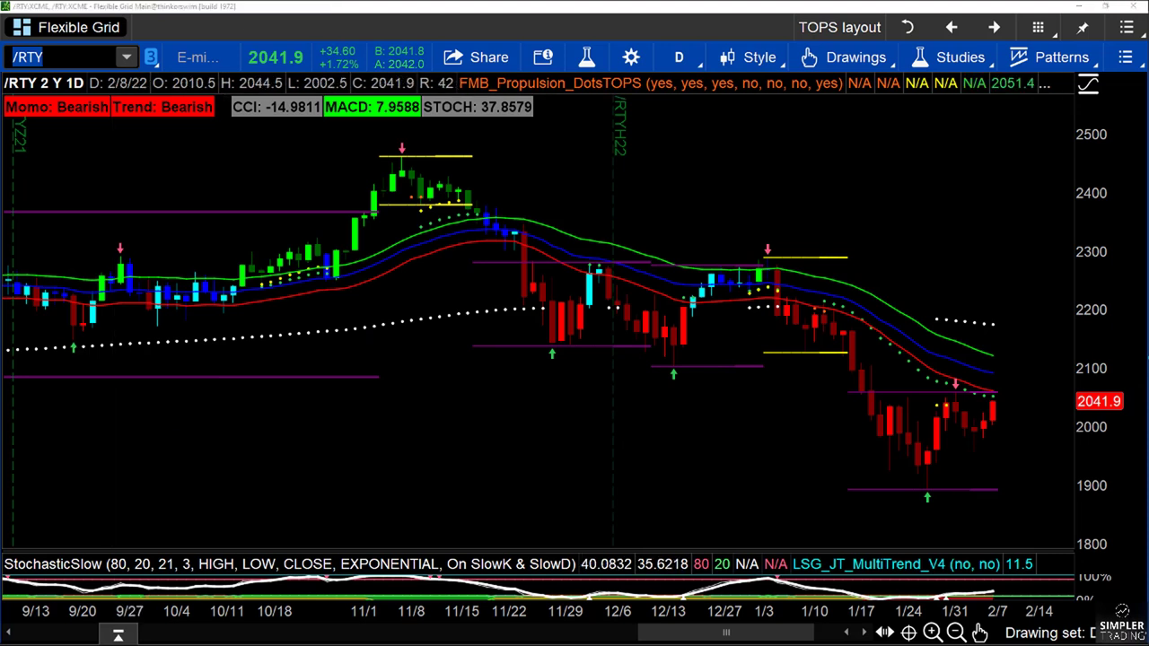
left_click_drag(10, 133, 203, 146)
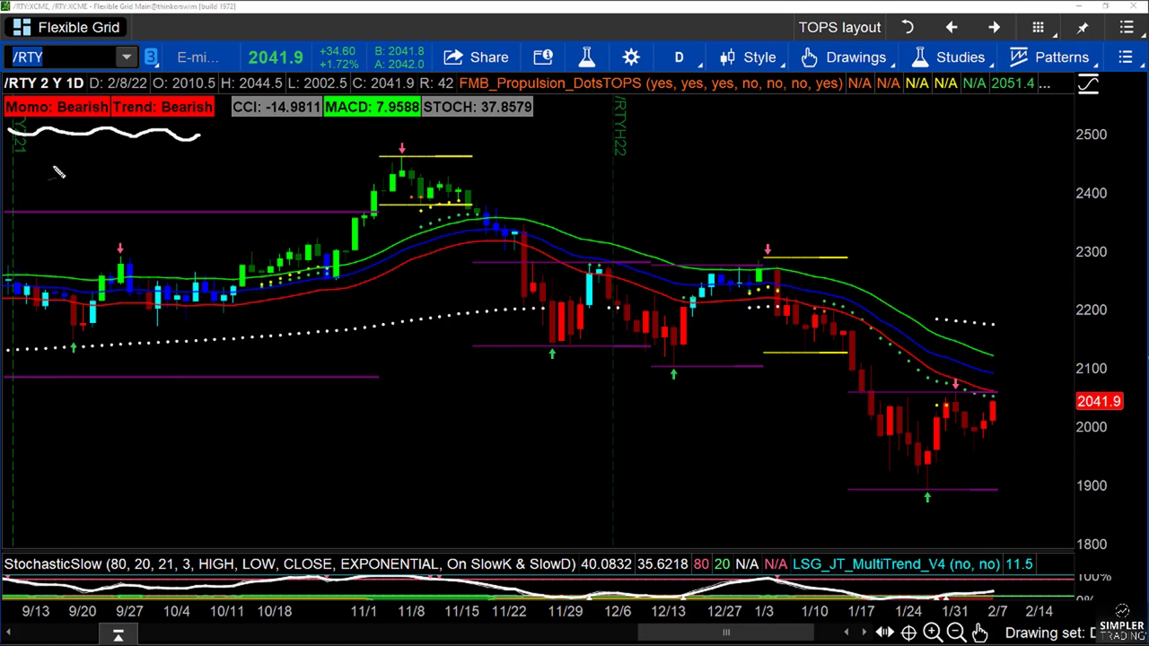
mouse_move(66, 231)
left_mouse_down()
mouse_move(84, 159)
mouse_move(88, 167)
left_mouse_up()
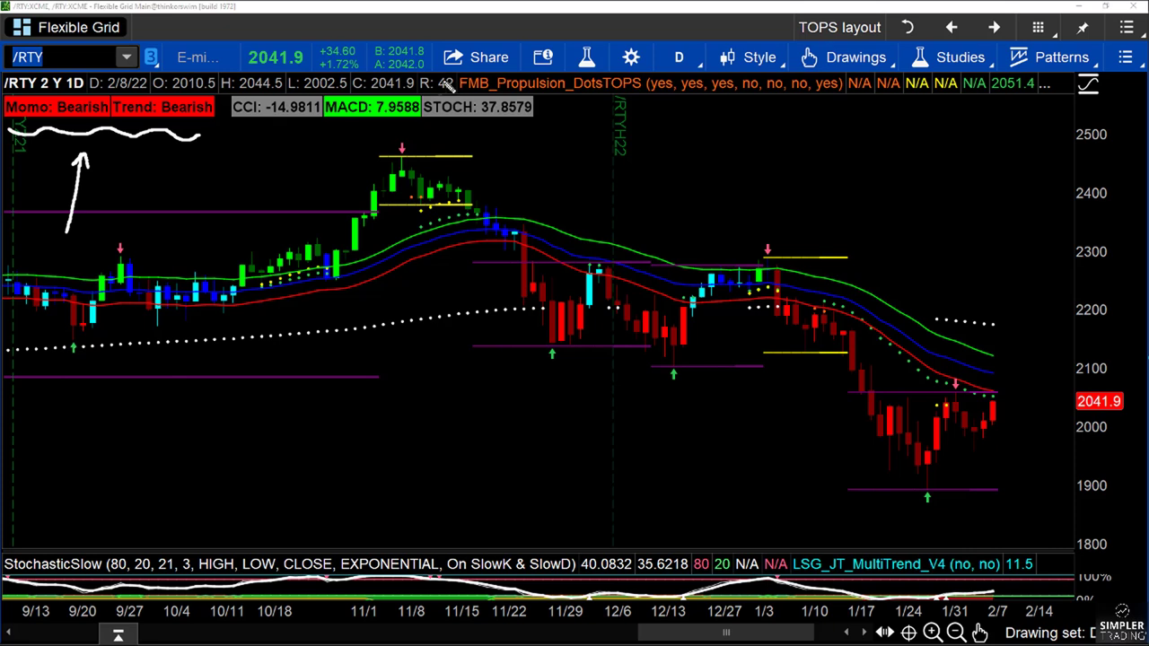
Add check marks, circle the late-January prices with a pointing arrow, then erase all drawings
left_click_drag(29, 149, 44, 147)
left_click_drag(158, 149, 176, 142)
mouse_move(986, 341)
left_mouse_down()
mouse_move(868, 305)
mouse_move(991, 426)
mouse_move(968, 348)
left_mouse_up()
mouse_move(1023, 247)
left_mouse_down()
mouse_move(987, 314)
mouse_move(1005, 310)
left_mouse_up()
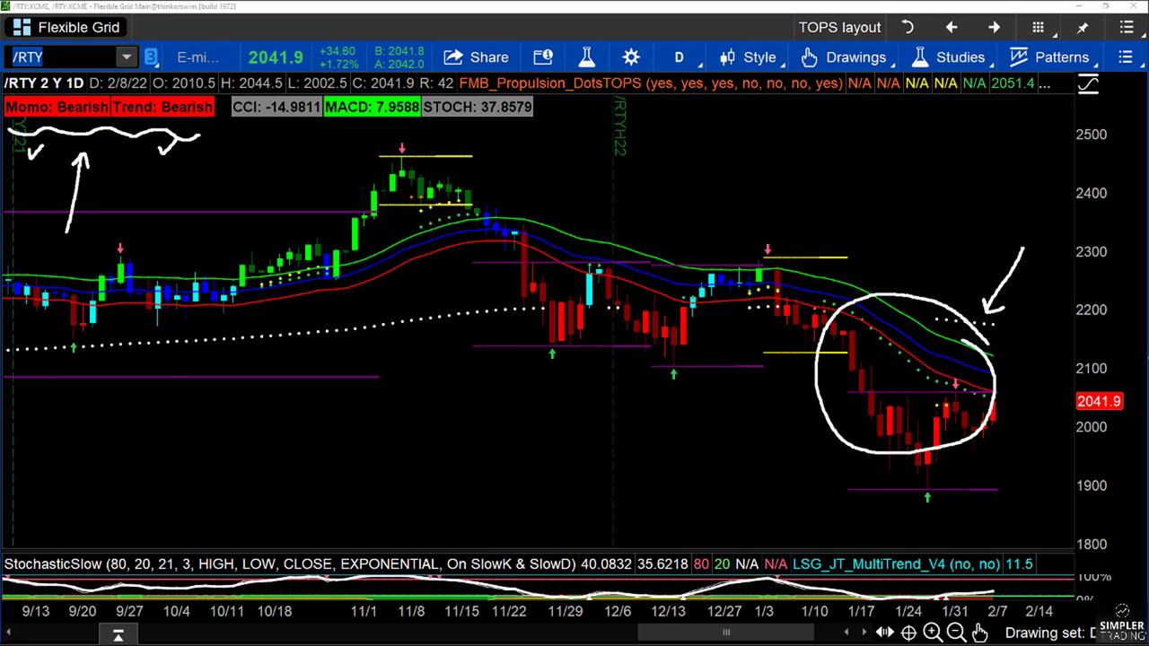
key("Escape")
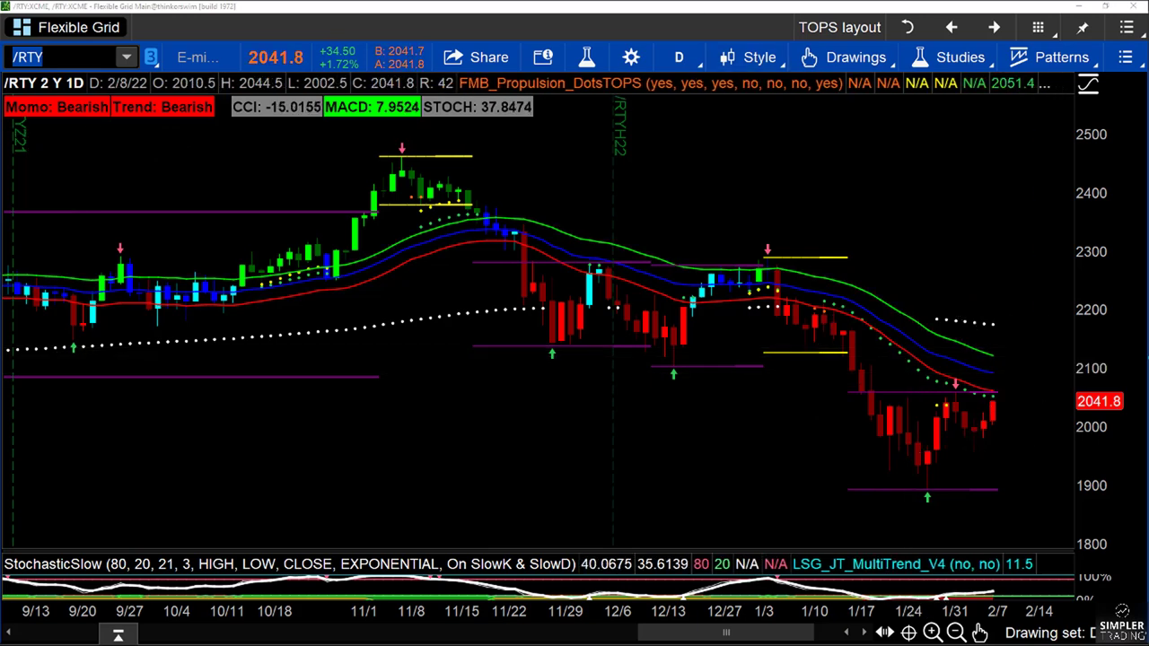
Draw a green line up to the latest /RTY candles and a thick magenta line at the level near 2060
mouse_move(939, 485)
left_mouse_down()
mouse_move(977, 438)
mouse_move(989, 394)
mouse_move(991, 411)
left_mouse_up()
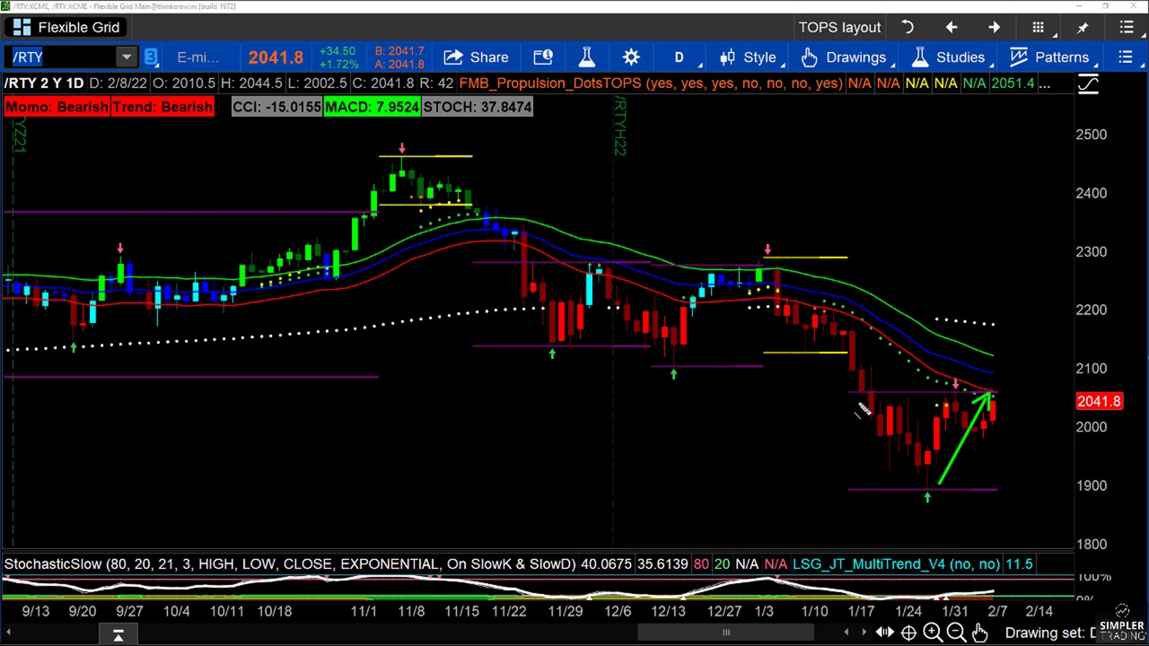
left_click_drag(850, 393, 1038, 392)
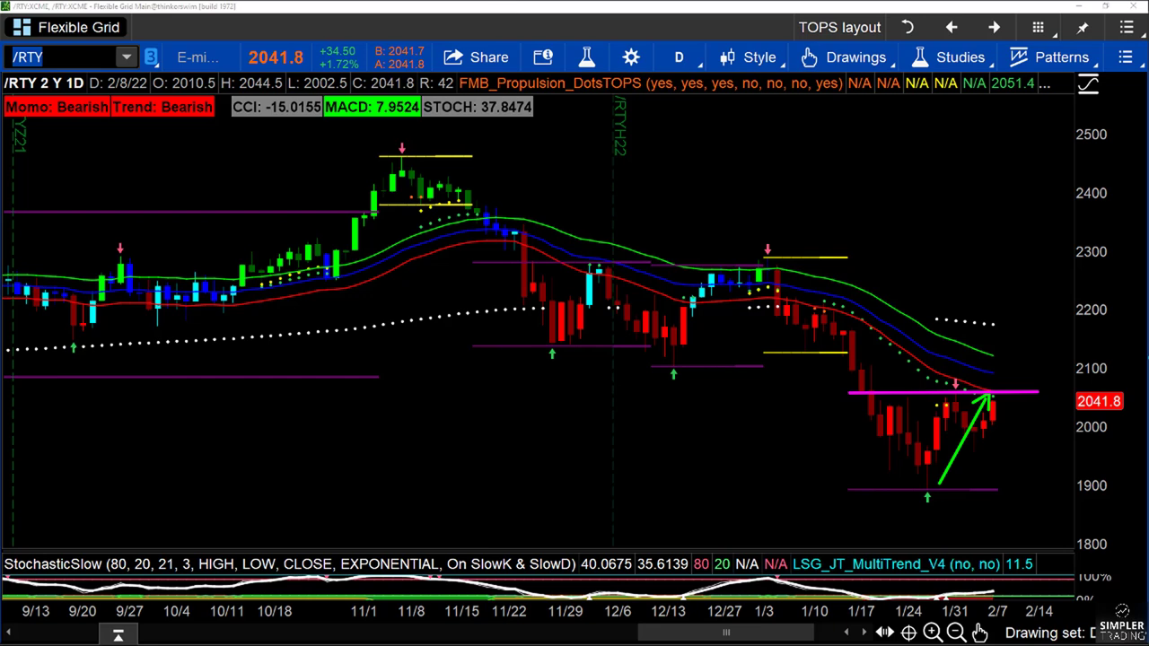
Clear old marks, then draw a thick magenta level line and a downward magenta arrow to the latest candle
key("Escape")
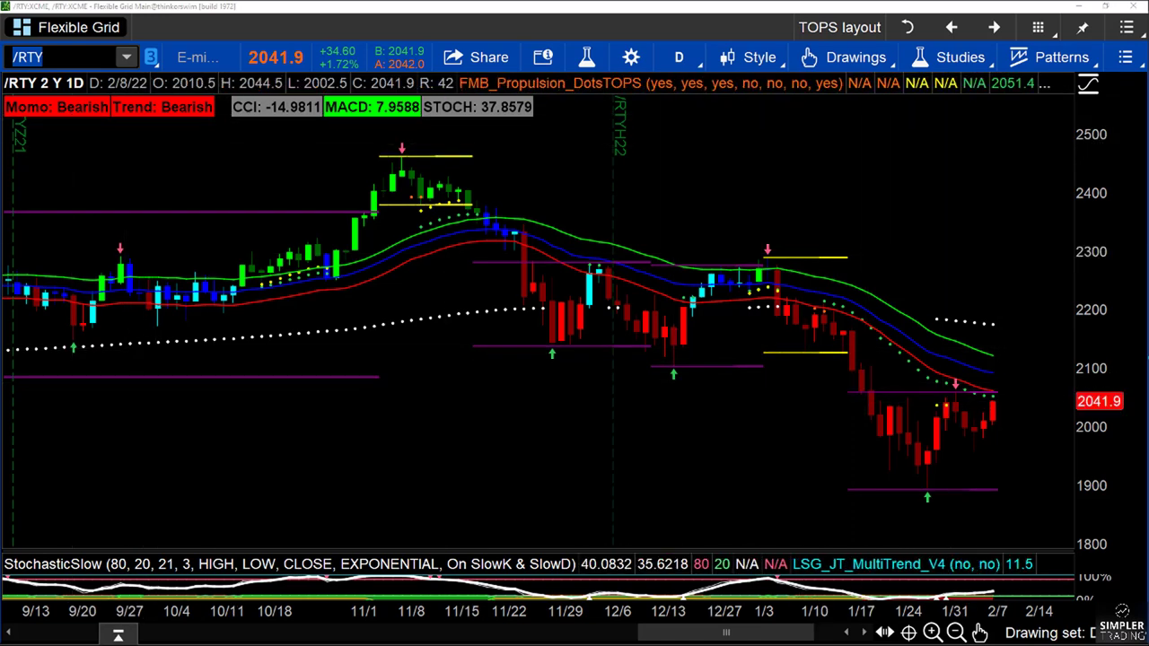
left_click(850, 392)
left_click(1001, 338)
left_click(991, 377)
left_click(996, 391)
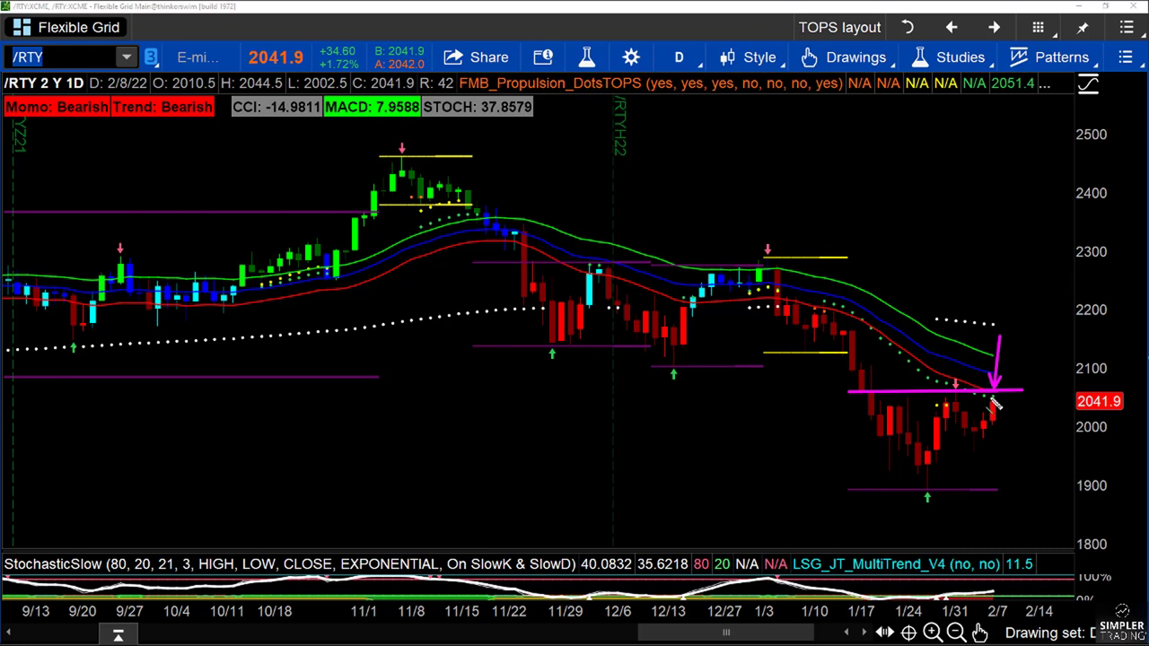
Extend the green line, erase all marks, and restore the three-chart /RTY grid
left_click(1021, 395)
key("Escape")
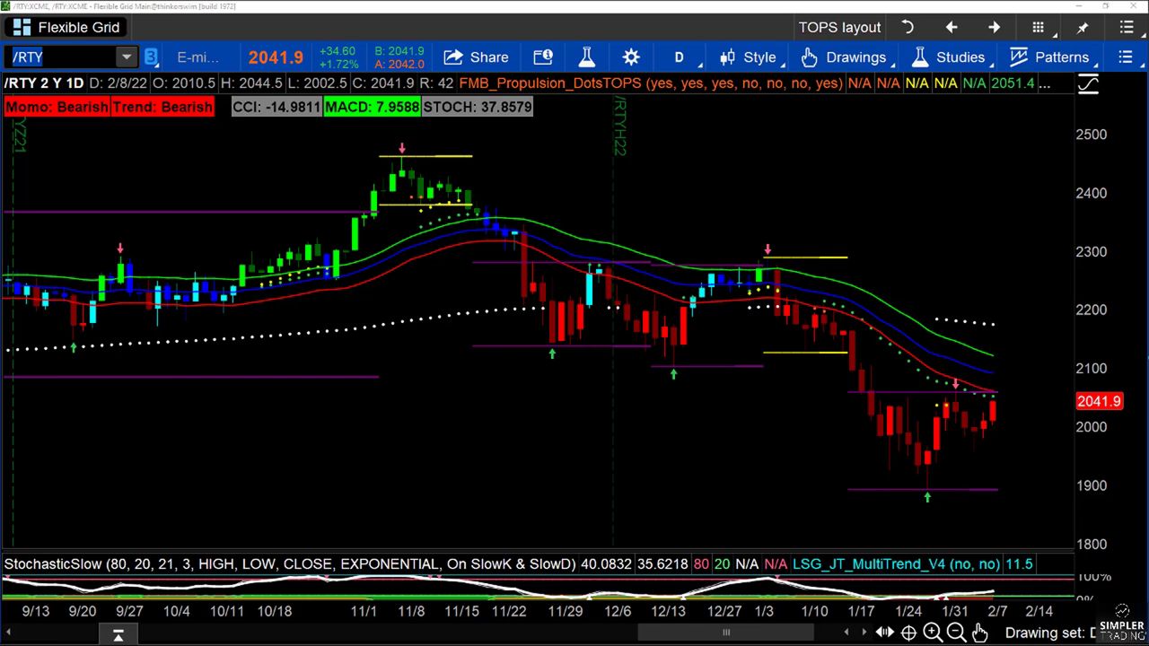
left_click(907, 27)
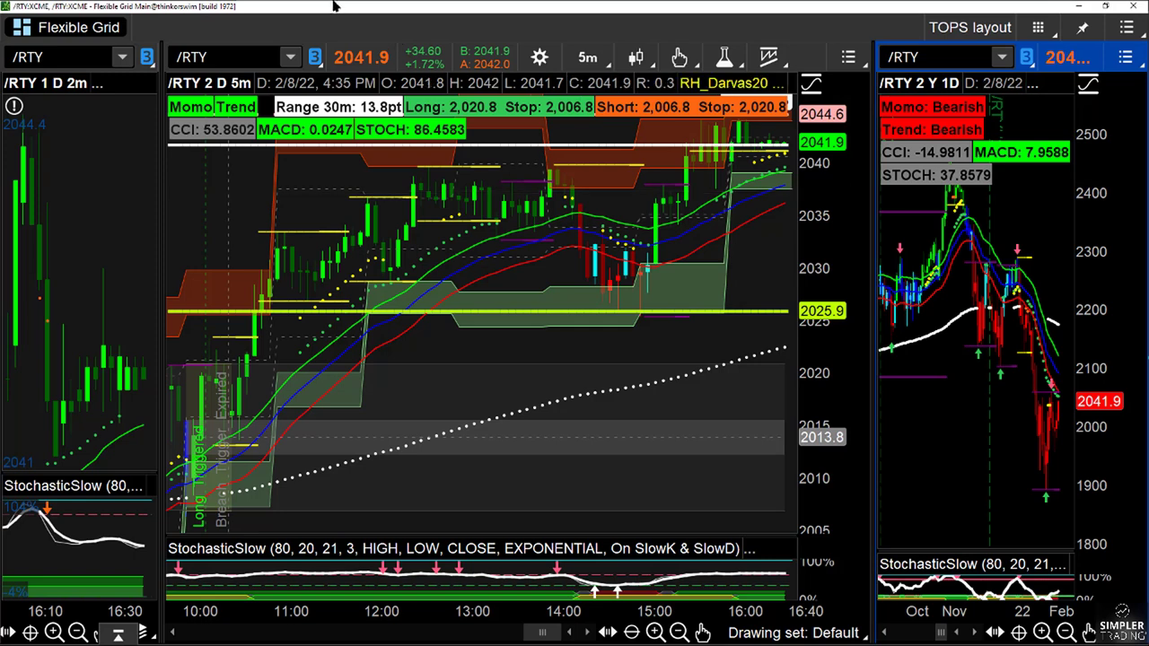
left_click(377, 8)
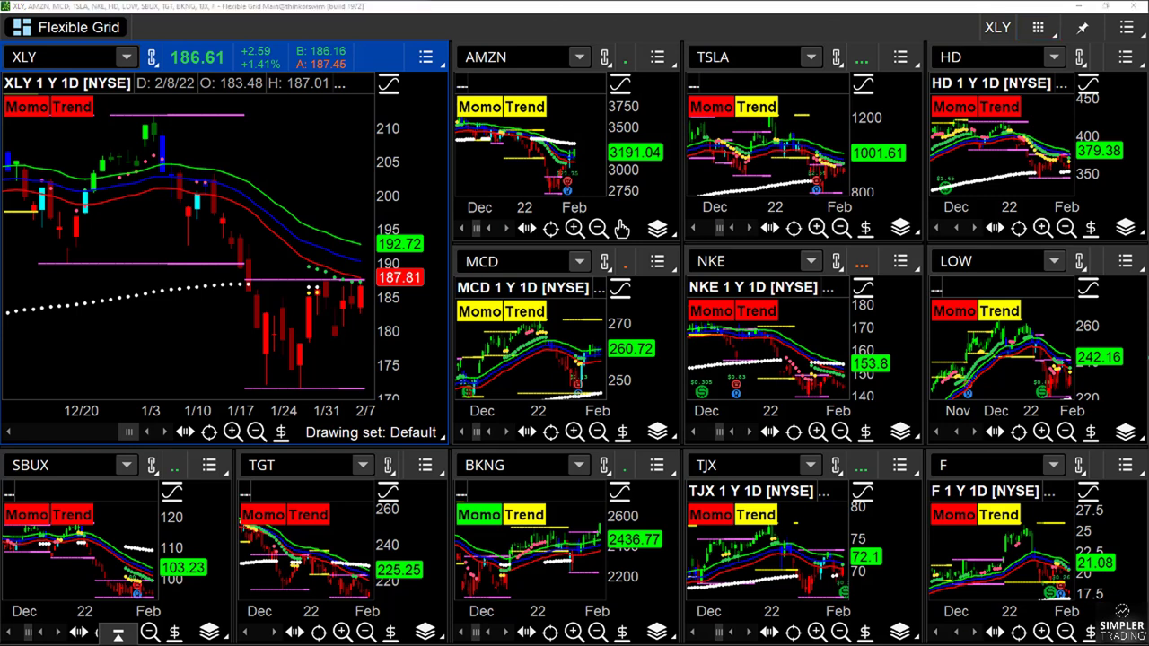
mouse_move(280, 131)
left_mouse_down()
mouse_move(316, 93)
mouse_move(334, 133)
mouse_move(359, 109)
mouse_move(368, 136)
left_mouse_up()
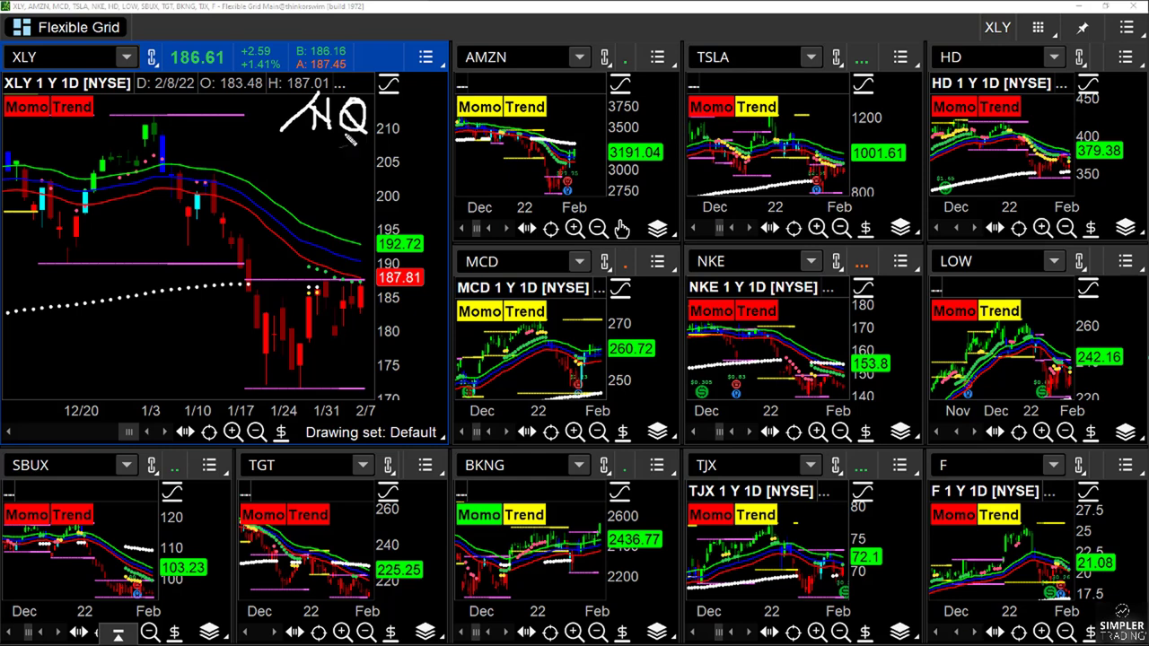
mouse_move(37, 68)
left_mouse_down()
mouse_move(229, 86)
mouse_move(268, 122)
left_mouse_up()
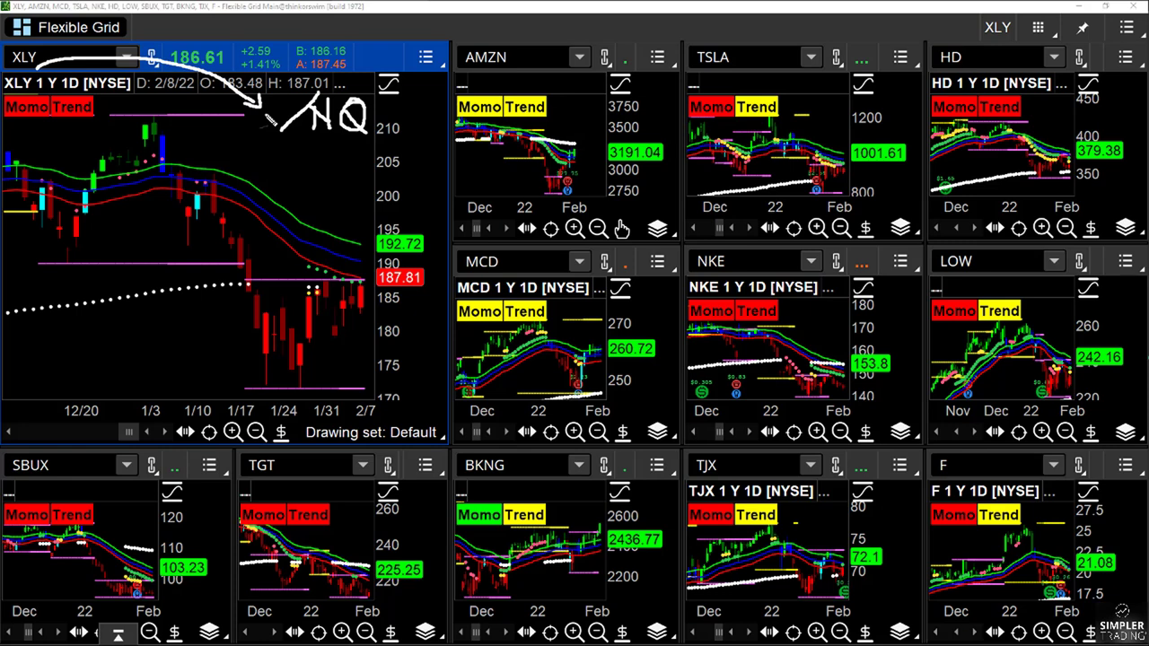
mouse_move(387, 262)
left_mouse_down()
mouse_move(338, 310)
mouse_move(332, 264)
left_mouse_up()
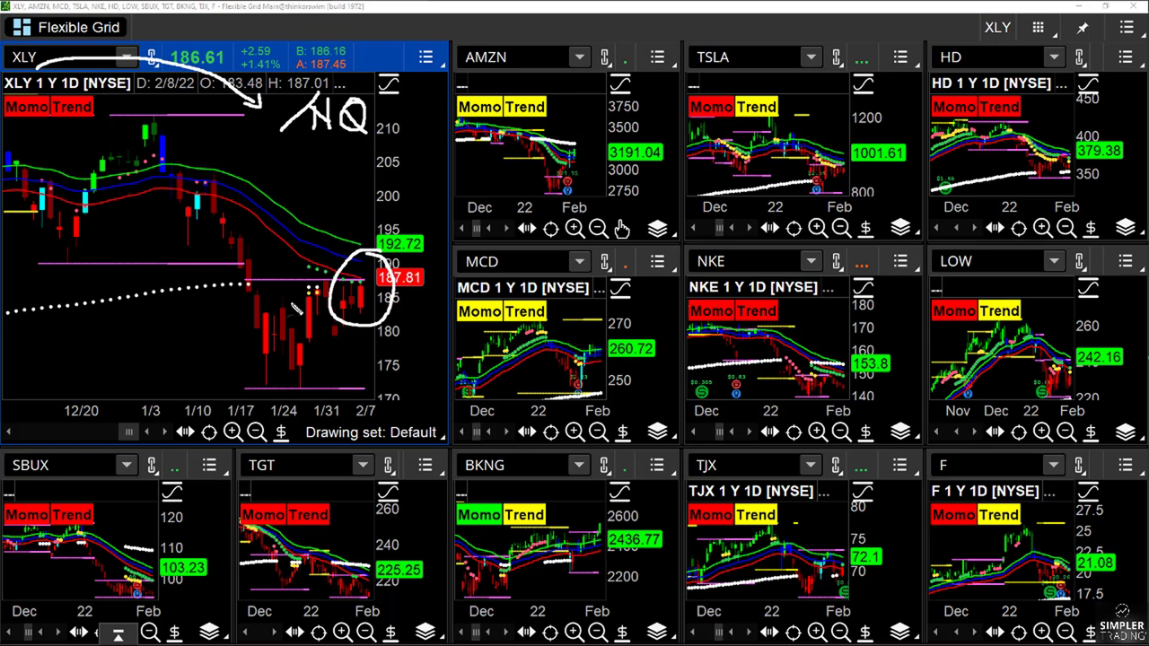
mouse_move(381, 213)
left_mouse_down()
mouse_move(363, 270)
mouse_move(356, 259)
mouse_move(386, 262)
left_mouse_up()
key("Escape")
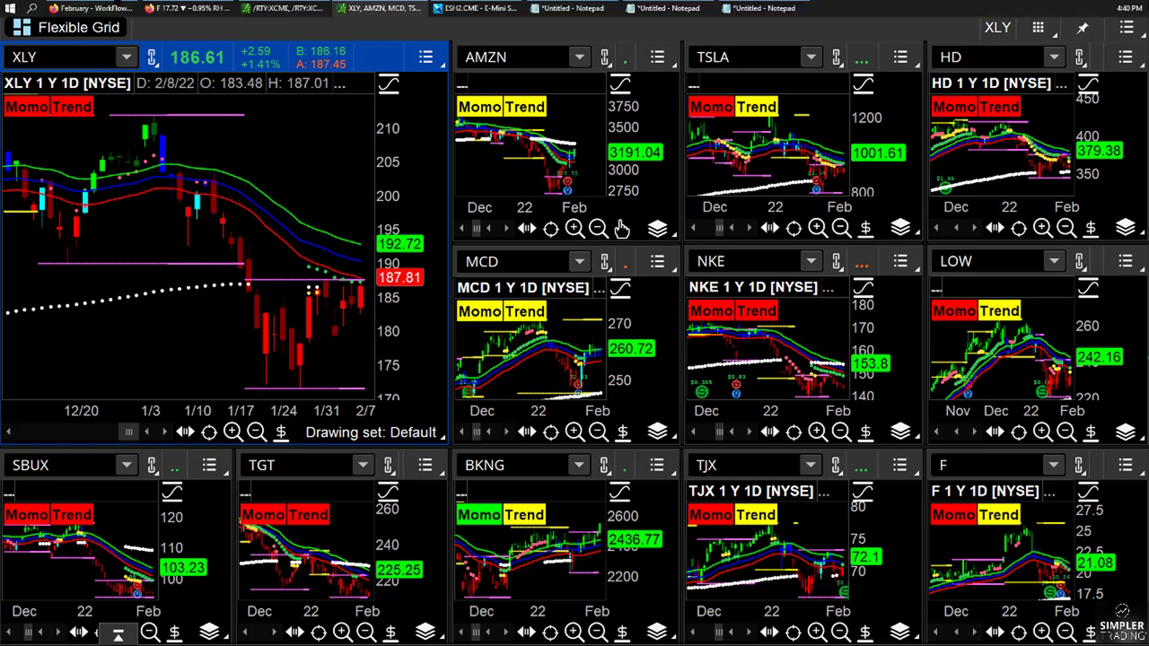
left_click(97, 9)
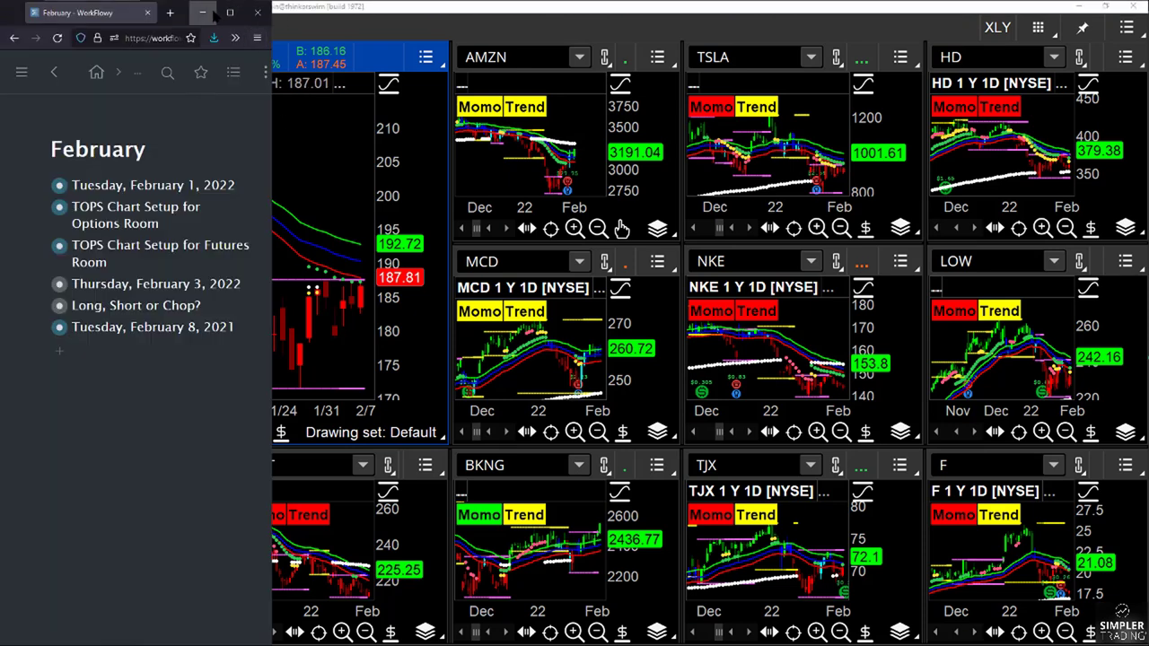
left_click(202, 12)
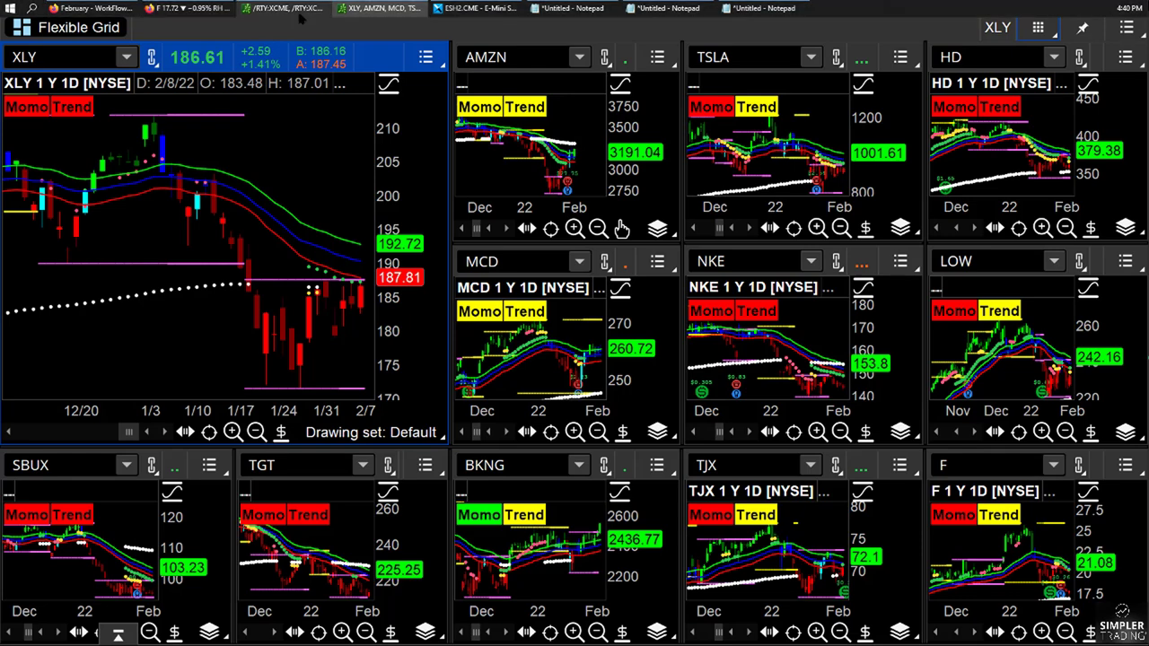
left_click(296, 11)
Load SMH and maximize its daily chart cell to fill the window
type("SMH")
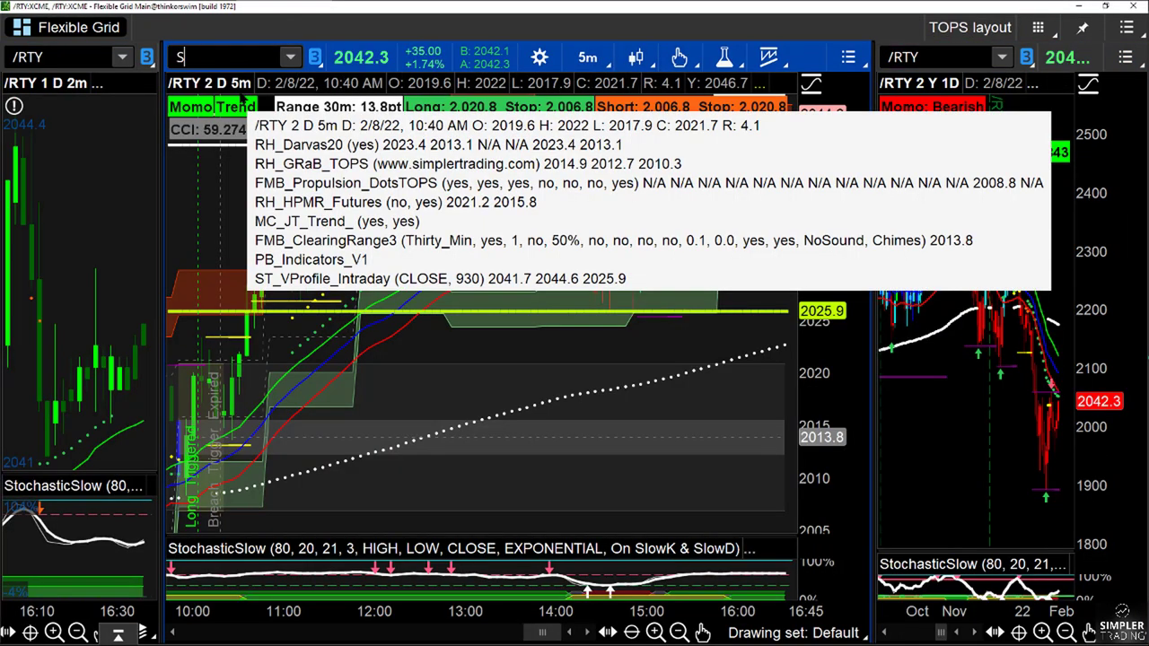
key("Return")
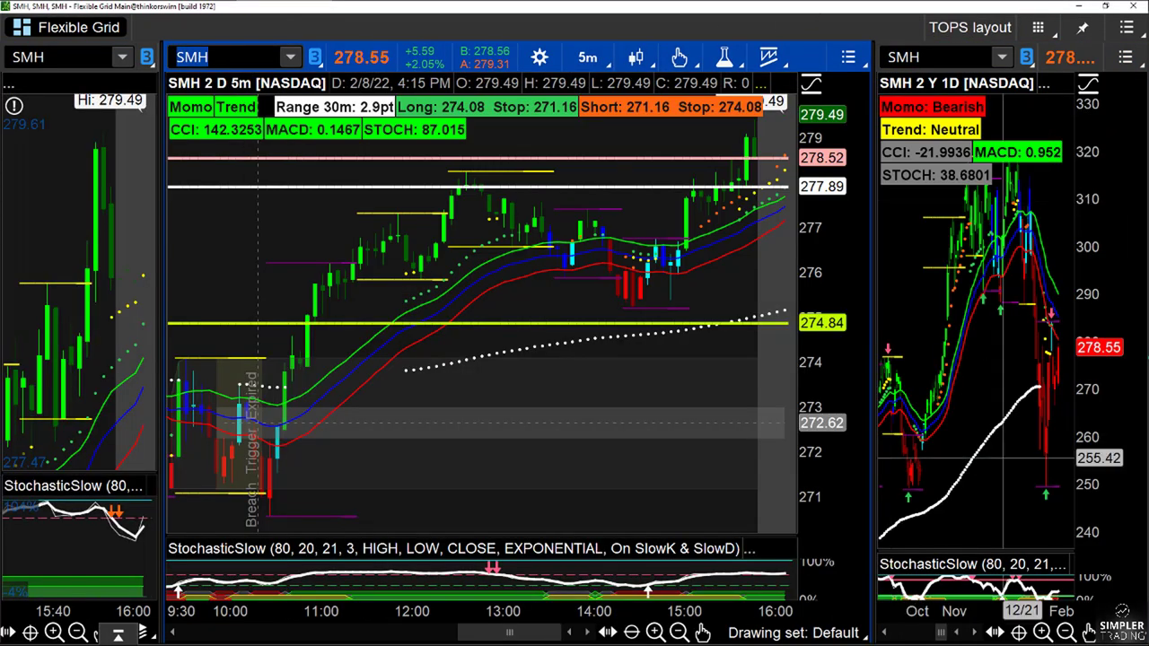
left_click(1042, 632)
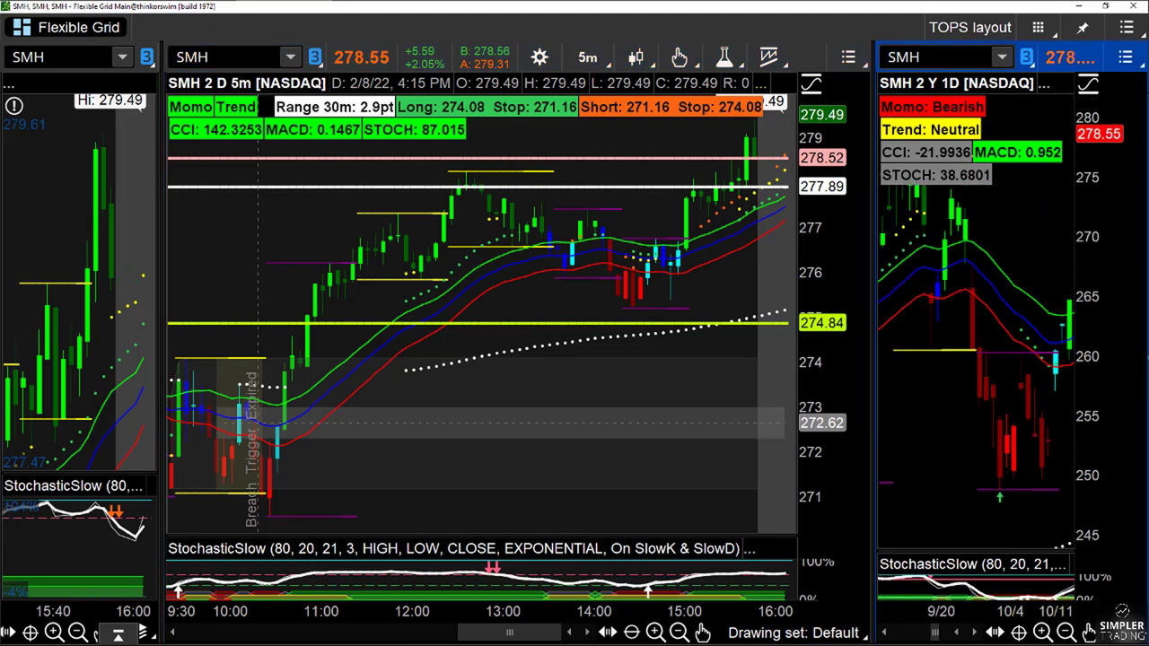
left_click(1125, 56)
left_click(1024, 425)
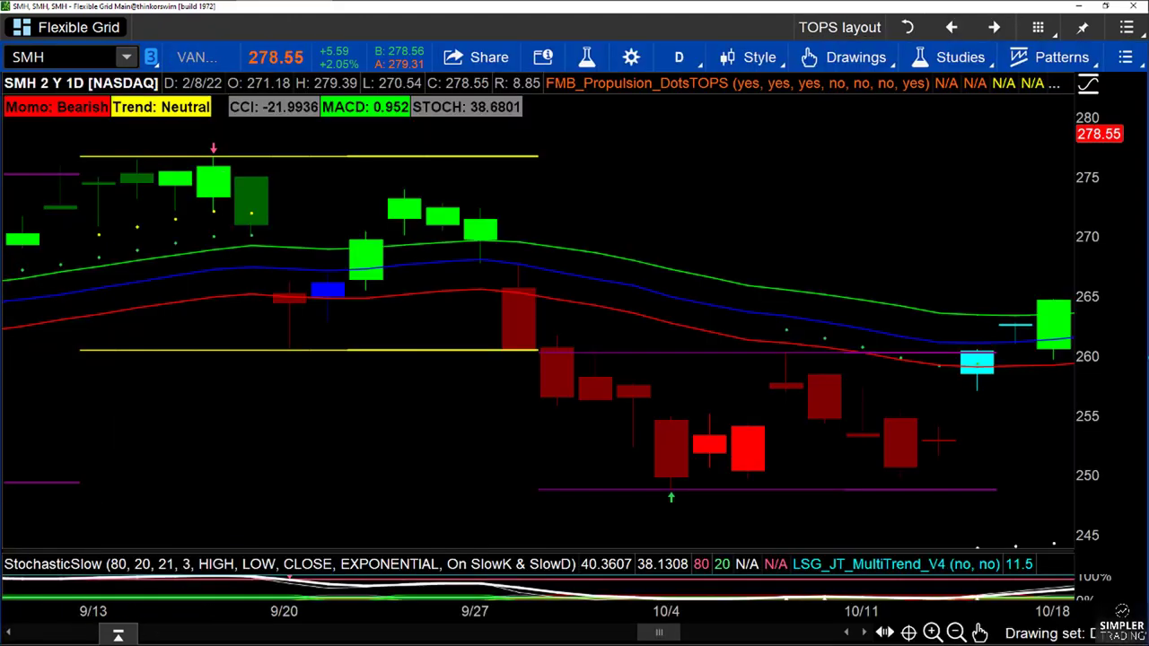
Pan the SMH chart, circle the recent bars, add a 'D 2.0' note with a check, then erase them
scroll(920, 359, "down", 3)
left_click_drag(618, 632, 812, 638)
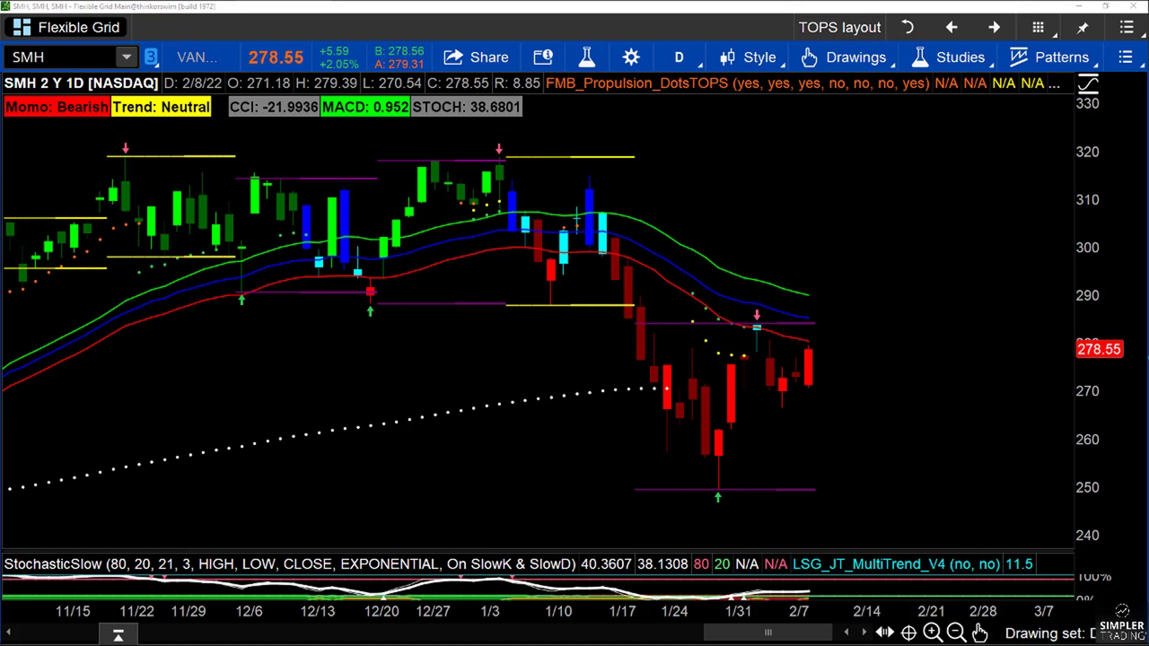
mouse_move(808, 241)
left_mouse_down()
mouse_move(633, 236)
mouse_move(731, 479)
mouse_move(797, 251)
mouse_move(805, 320)
mouse_move(912, 321)
mouse_move(926, 345)
mouse_move(959, 326)
mouse_move(950, 338)
left_mouse_up()
mouse_move(717, 320)
left_mouse_down()
mouse_move(724, 328)
mouse_move(742, 302)
mouse_move(754, 322)
left_mouse_up()
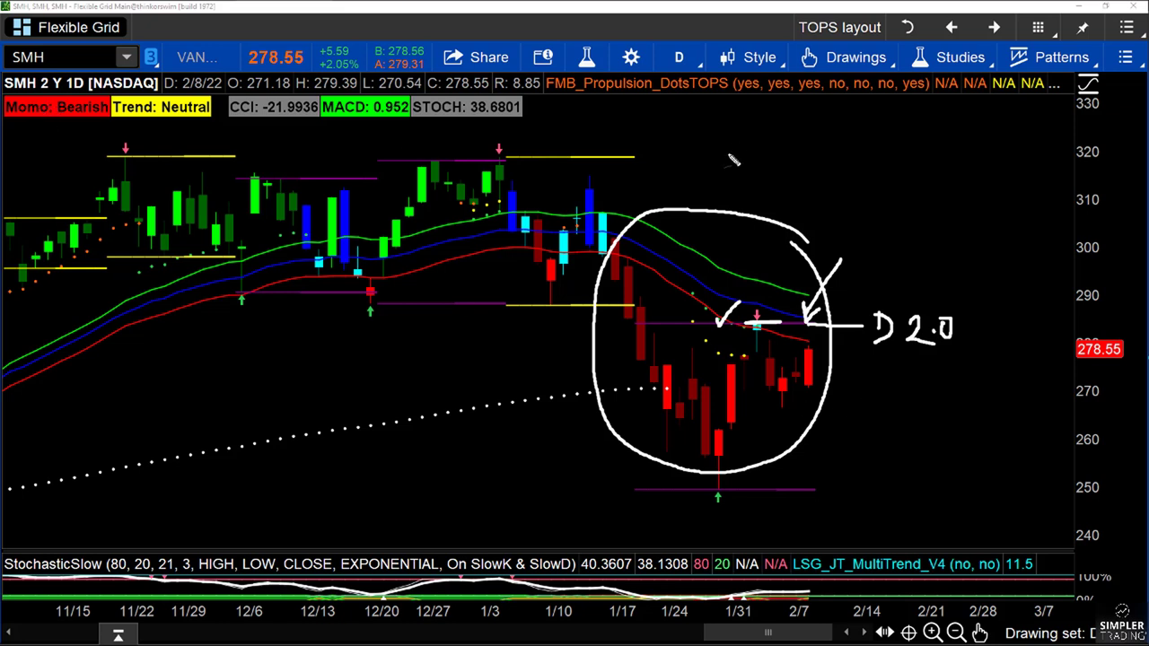
key("Escape")
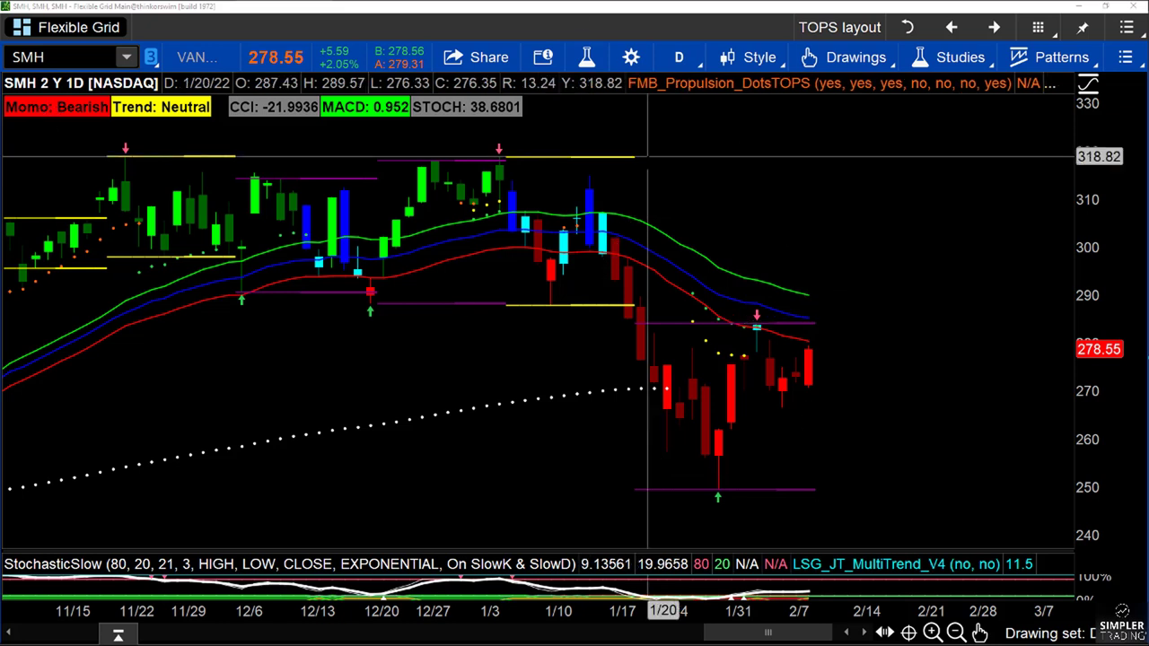